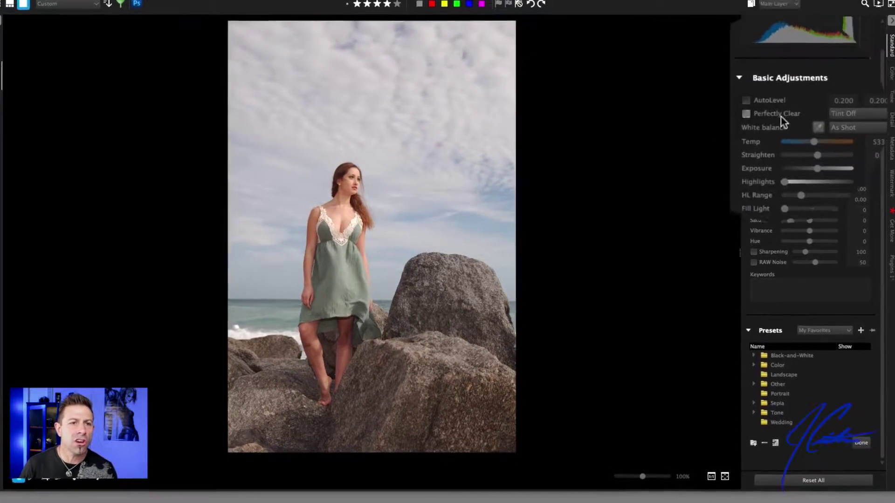
# Turn on Perfectly Clear, warm the temperature to 6584, set exposure 0.31 and Highlights 100
pyautogui.click(745, 116)
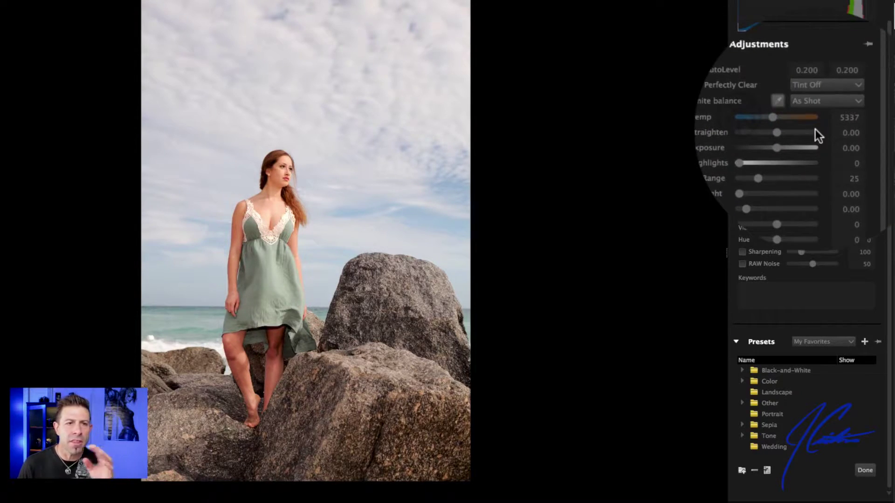
pyautogui.click(790, 119)
pyautogui.moveTo(791, 119); pyautogui.dragTo(790, 121)
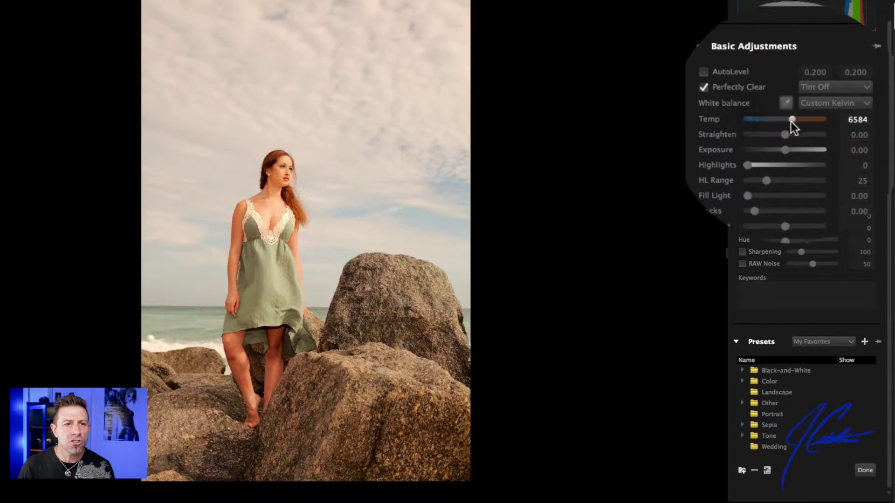
pyautogui.click(791, 147)
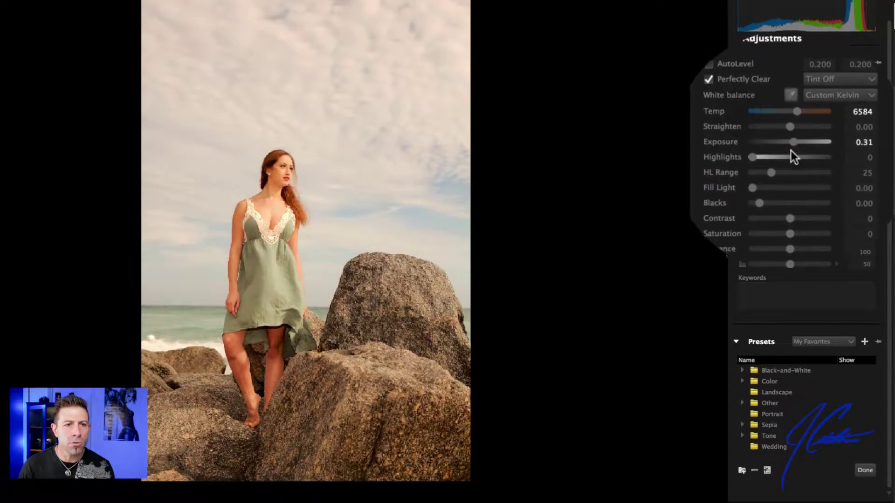
pyautogui.click(777, 156)
pyautogui.moveTo(776, 155); pyautogui.dragTo(845, 161)
# Widen the highlight range to 91, cut Vibrance to -100 and shift Hue to 12
pyautogui.moveTo(790, 168)
pyautogui.mouseDown()
pyautogui.moveTo(806, 167)
pyautogui.moveTo(782, 178)
pyautogui.moveTo(790, 191)
pyautogui.moveTo(784, 217)
pyautogui.moveTo(790, 204)
pyautogui.moveTo(833, 203)
pyautogui.mouseUp()
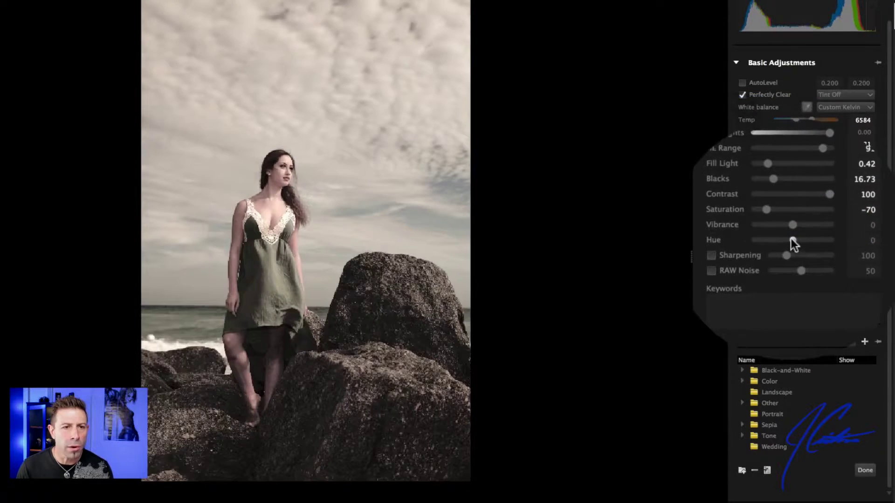
pyautogui.moveTo(790, 228); pyautogui.dragTo(766, 232)
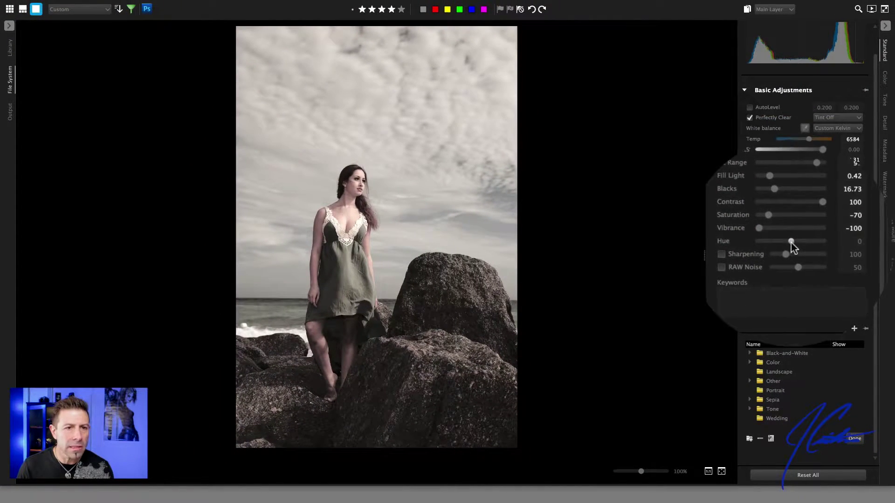
pyautogui.moveTo(791, 242); pyautogui.dragTo(791, 242)
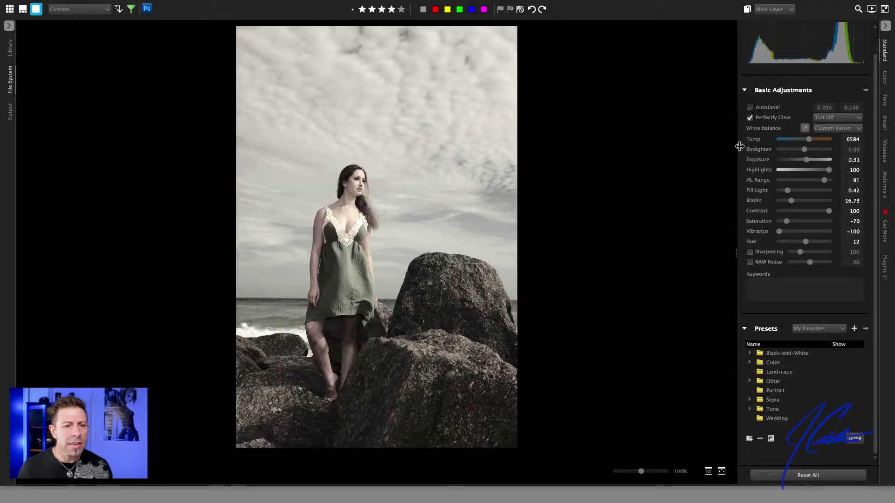
# In the preset manager, add a folder and rename it from Untitled Folder to 'My Presets'
pyautogui.click(746, 91)
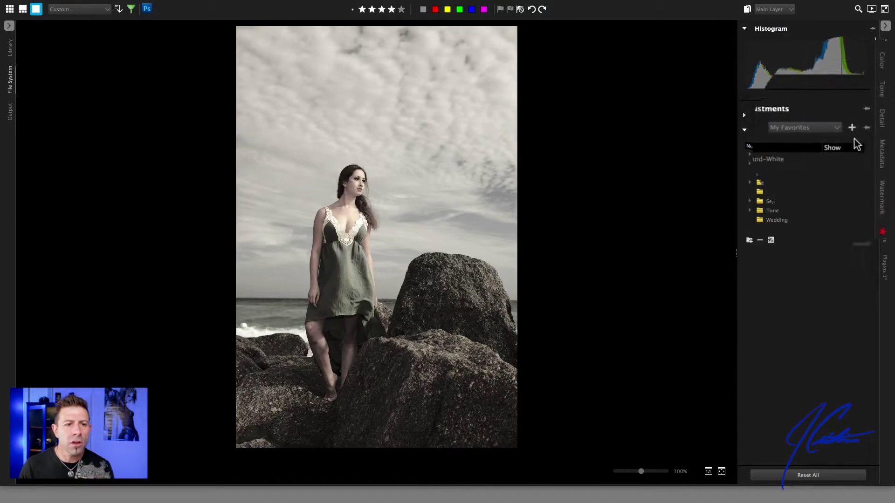
pyautogui.click(749, 241)
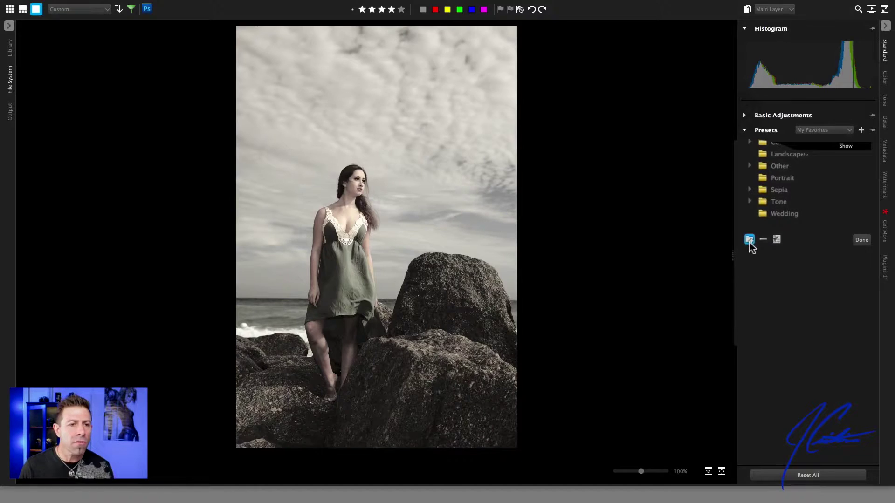
pyautogui.click(749, 241)
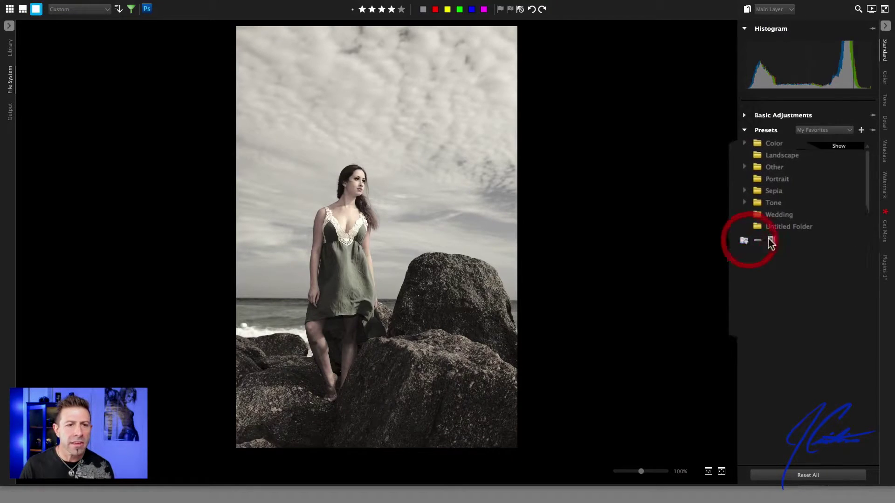
pyautogui.doubleClick(795, 229)
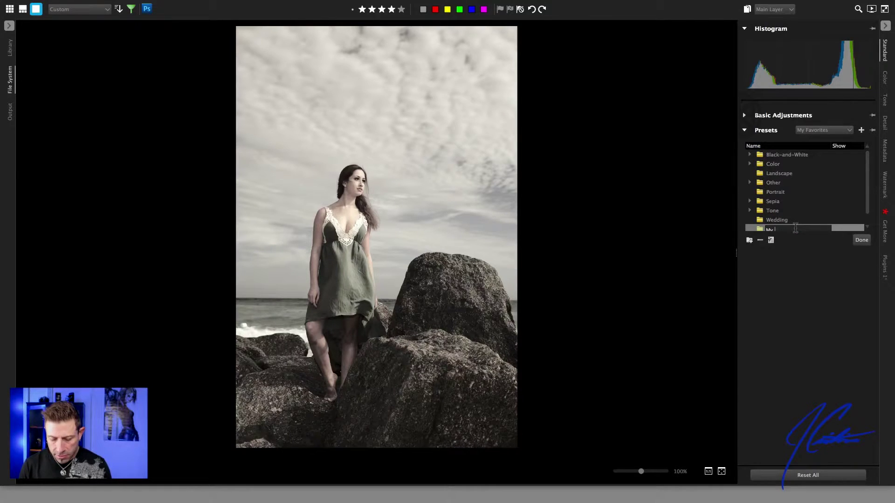
pyautogui.press('Return')
pyautogui.scroll(-1, 867, 168)
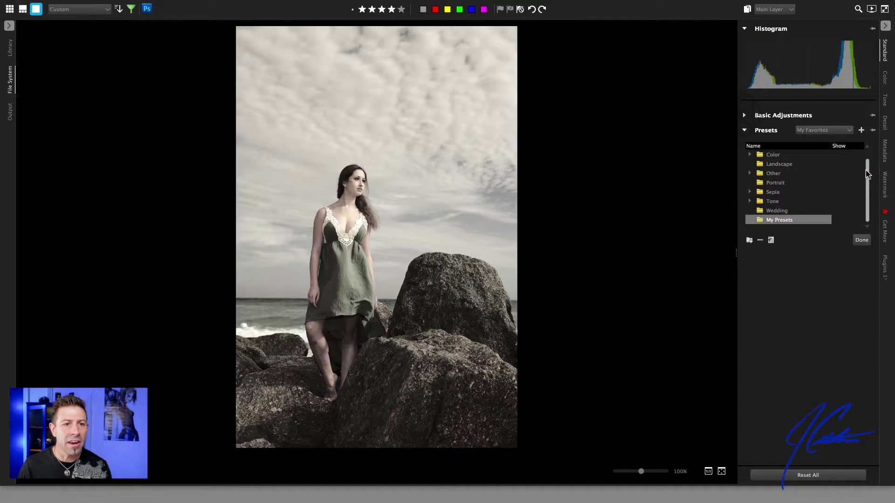
pyautogui.click(862, 241)
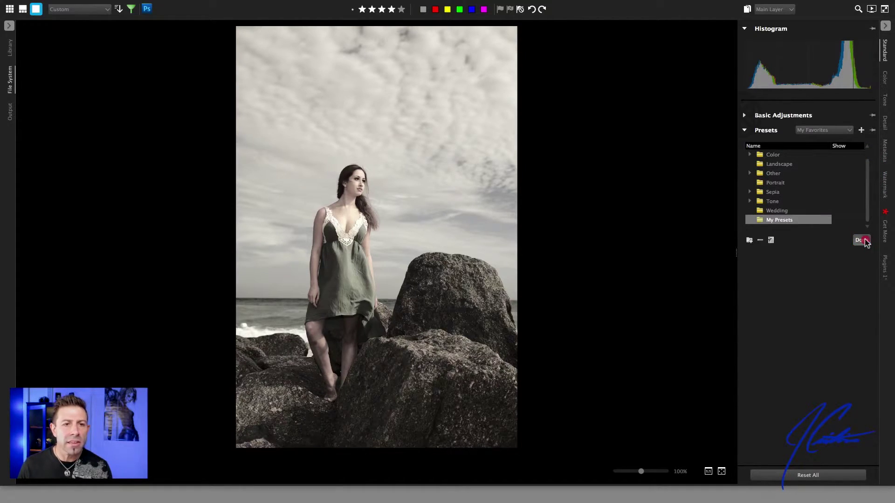
# Save the current adjustments as preset 'Distressed', reviewing its Basic and Advanced settings first
pyautogui.click(862, 130)
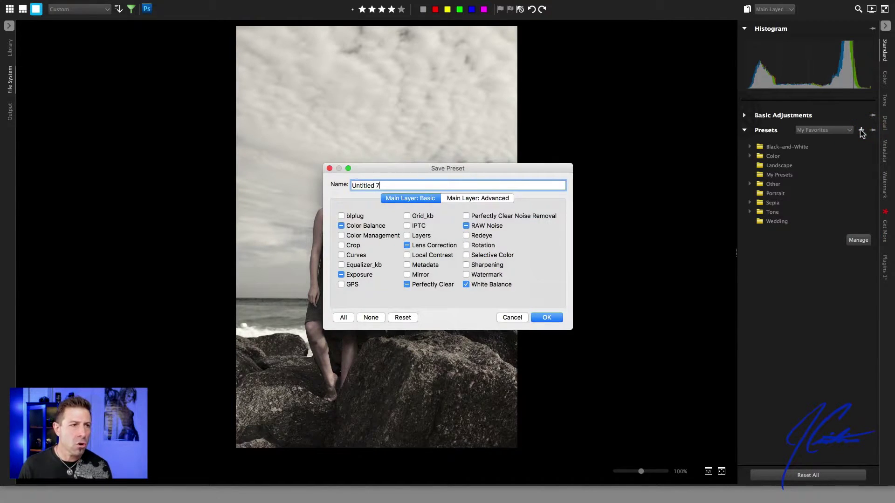
pyautogui.moveTo(459, 175); pyautogui.dragTo(539, 75)
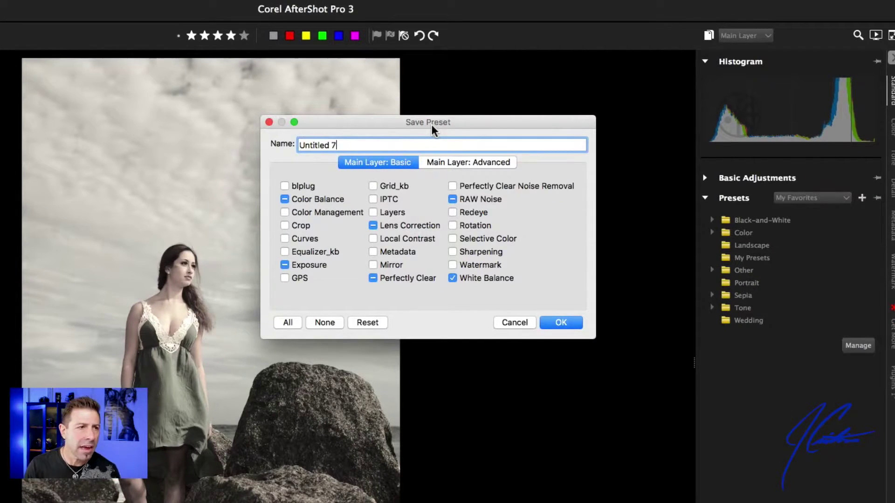
pyautogui.press('BackSpace')
pyautogui.write('Distressed')
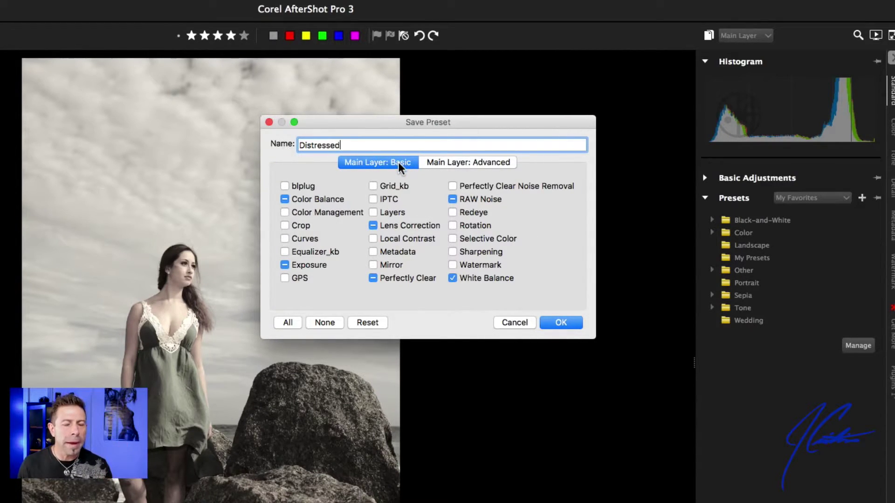
pyautogui.click(456, 161)
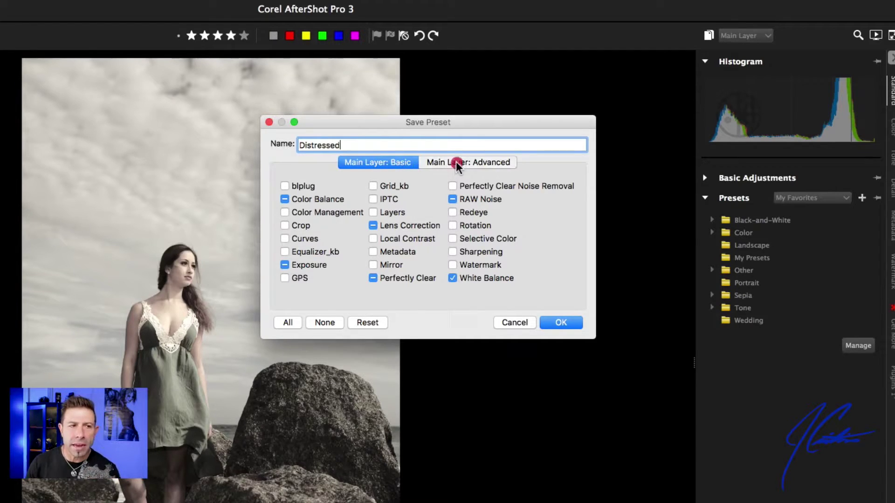
pyautogui.moveTo(573, 197); pyautogui.dragTo(572, 251)
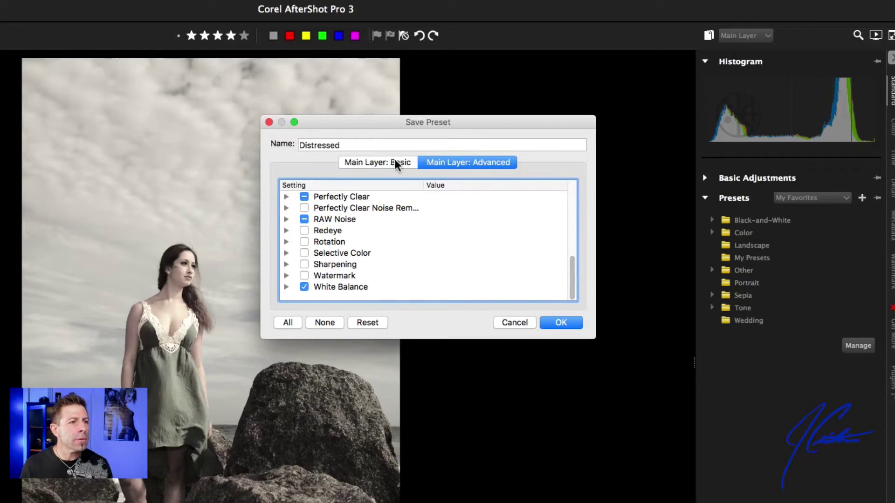
pyautogui.click(395, 160)
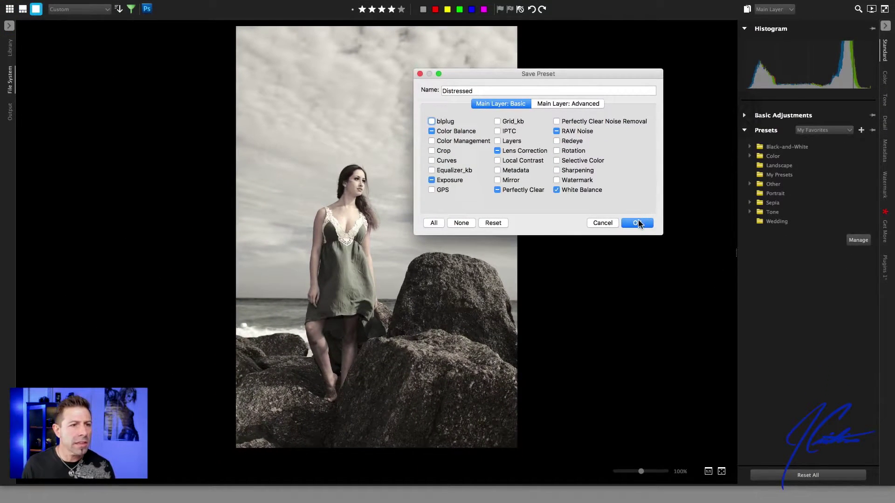
pyautogui.click(637, 223)
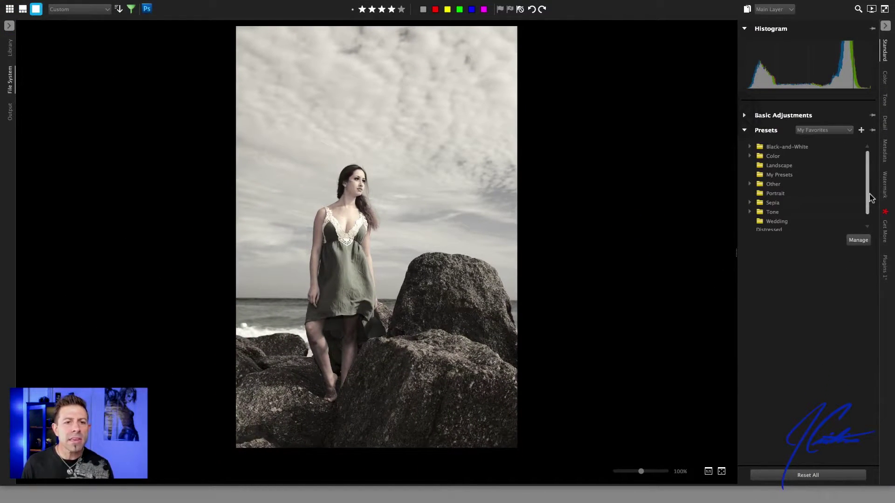
# Move the Distressed preset into the My Presets folder, then switch to the thumbnail browser
pyautogui.scroll(-1, 868, 198)
pyautogui.click(792, 222)
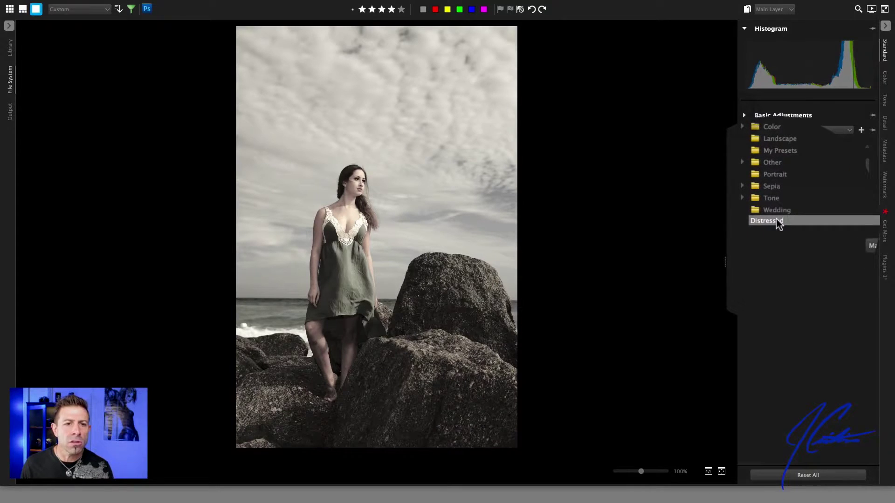
pyautogui.click(847, 242)
pyautogui.click(770, 230)
pyautogui.moveTo(770, 229); pyautogui.dragTo(781, 174)
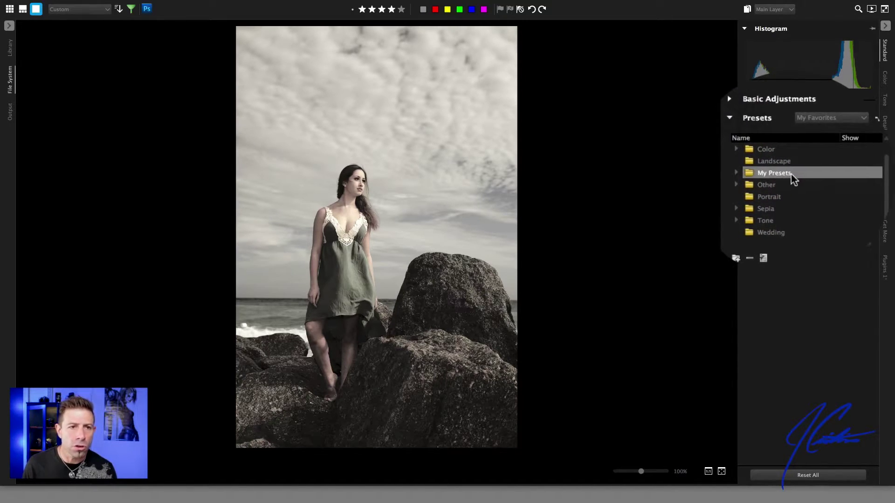
pyautogui.click(750, 173)
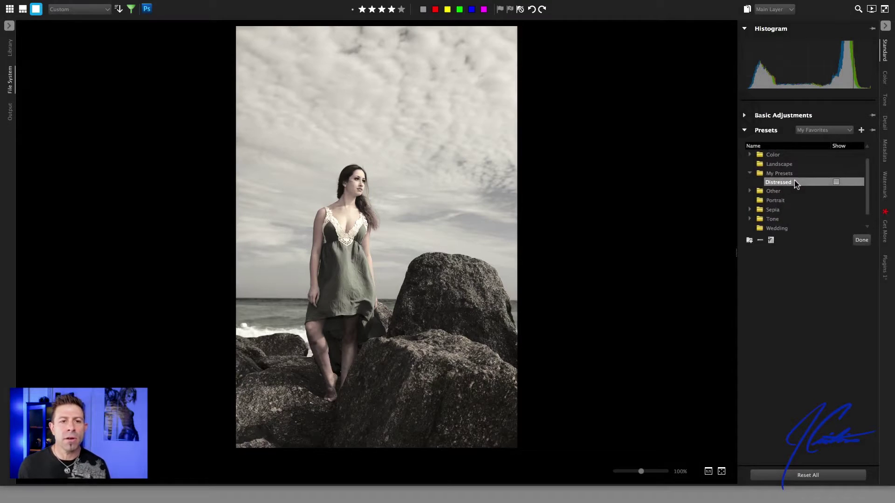
pyautogui.click(862, 240)
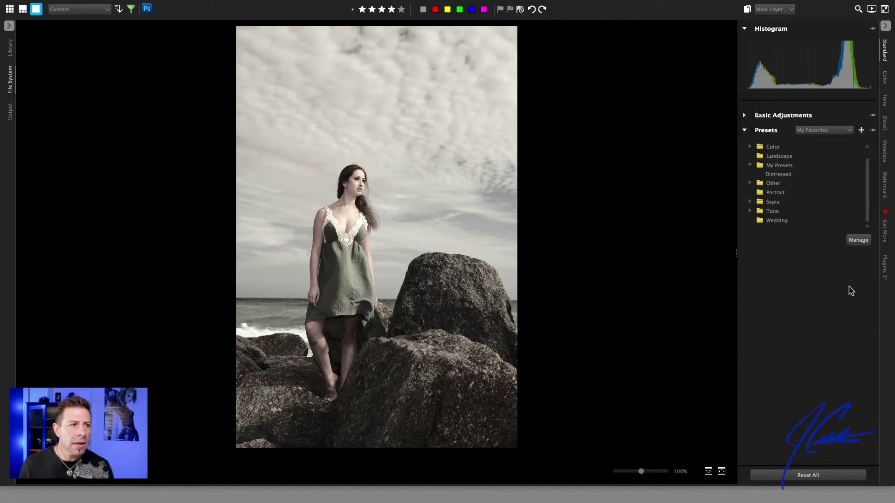
pyautogui.click(10, 9)
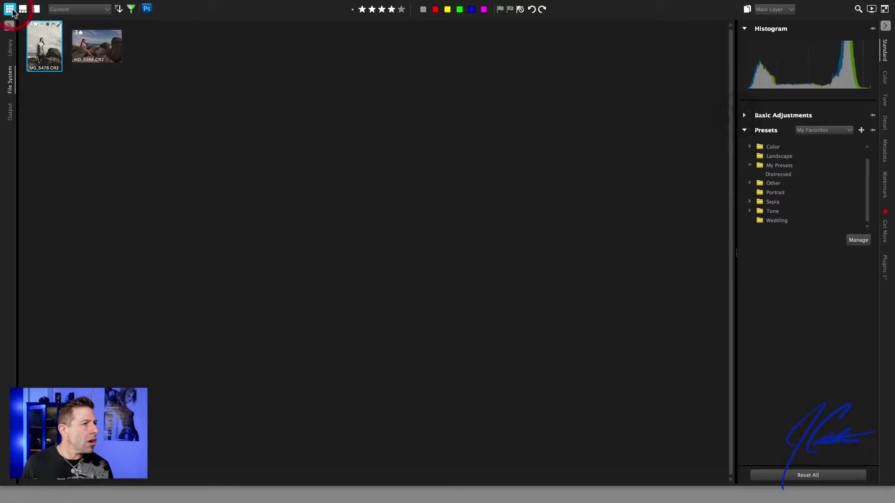
# Open the seated beach photo and apply the Distressed preset from My Presets
pyautogui.doubleClick(98, 54)
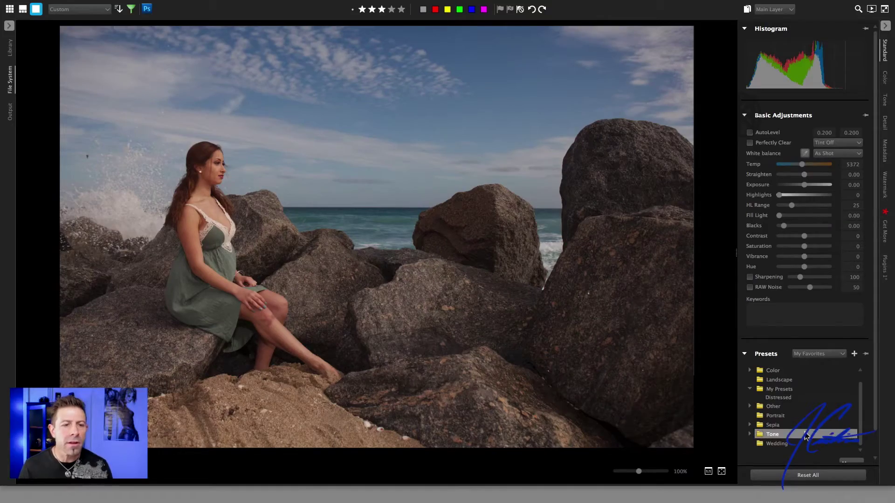
pyautogui.scroll(-1, 872, 319)
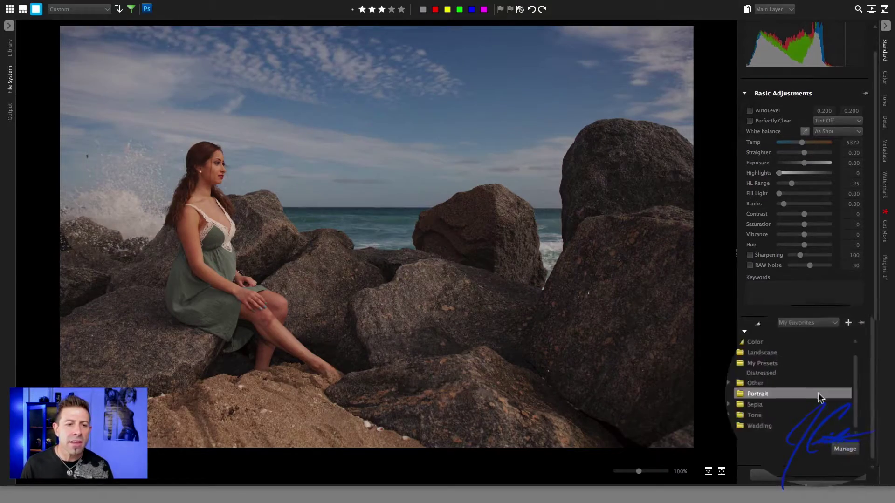
pyautogui.click(785, 376)
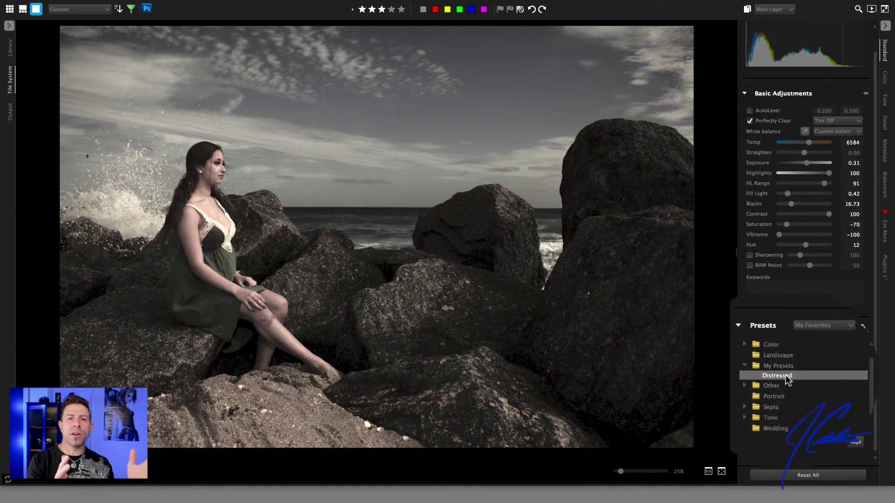